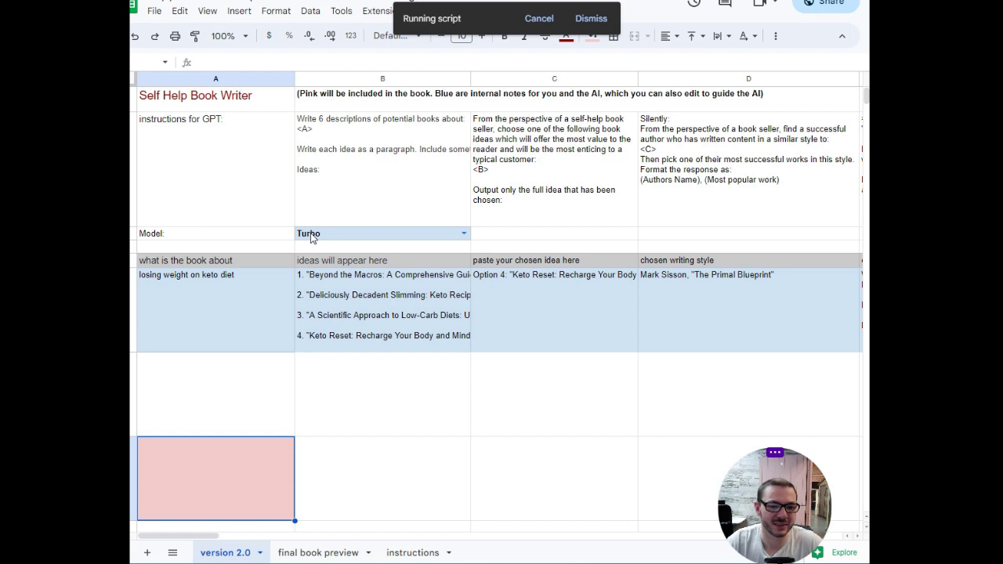
# View the Keto Reset book preview, then scroll version 2.0 right to first-draft columns Q–T.
pyautogui.click(345, 552)
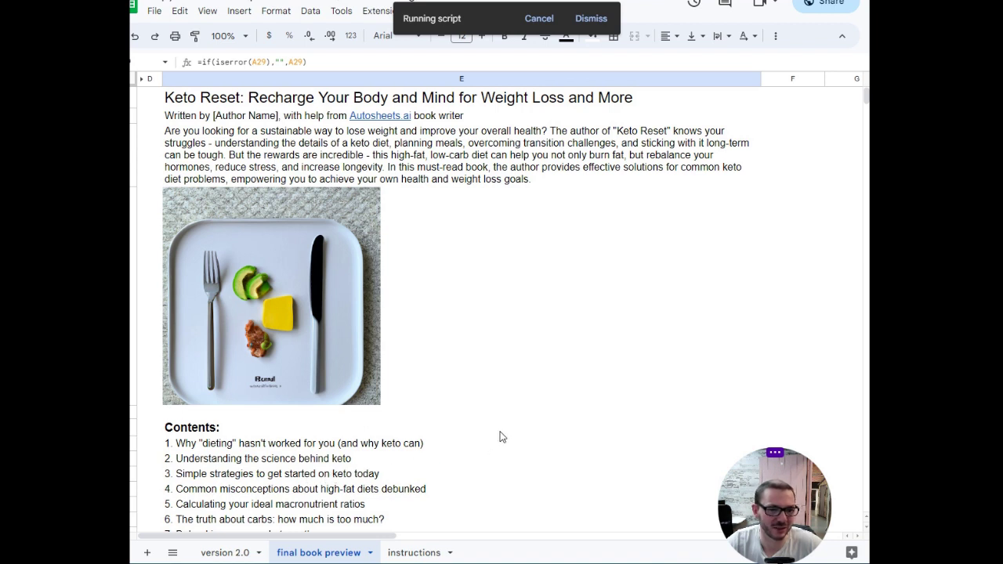
pyautogui.click(239, 552)
pyautogui.moveTo(221, 538); pyautogui.dragTo(613, 541)
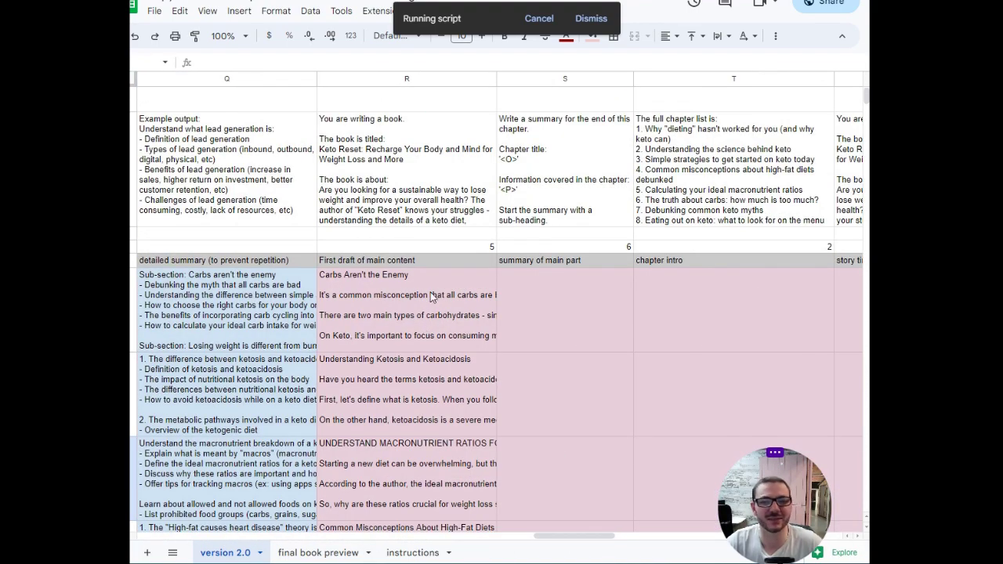
# Read through the full 'Carbs Aren't the Enemy' first-draft text in column R.
pyautogui.moveTo(552, 543); pyautogui.dragTo(135, 522)
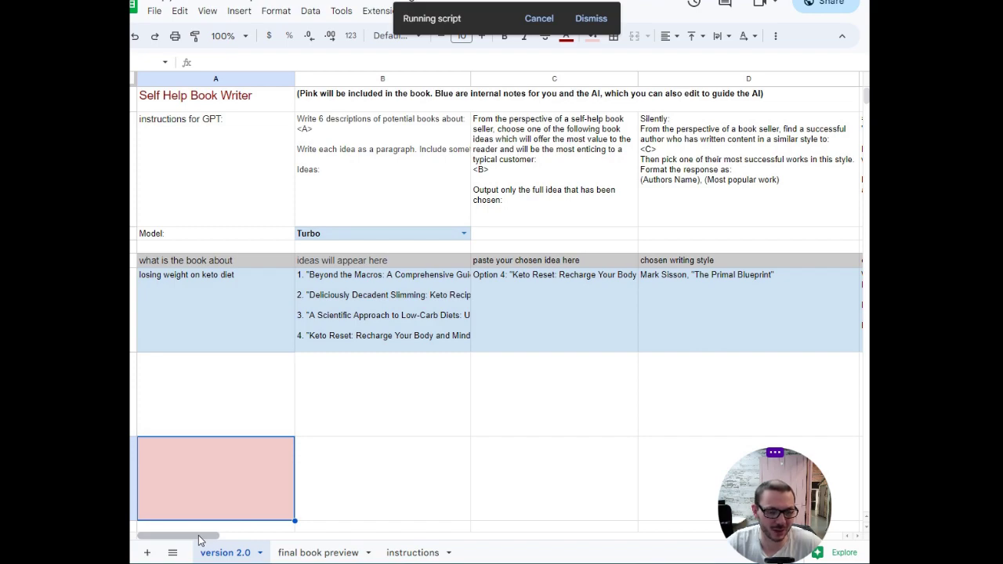
pyautogui.moveTo(198, 540); pyautogui.dragTo(596, 545)
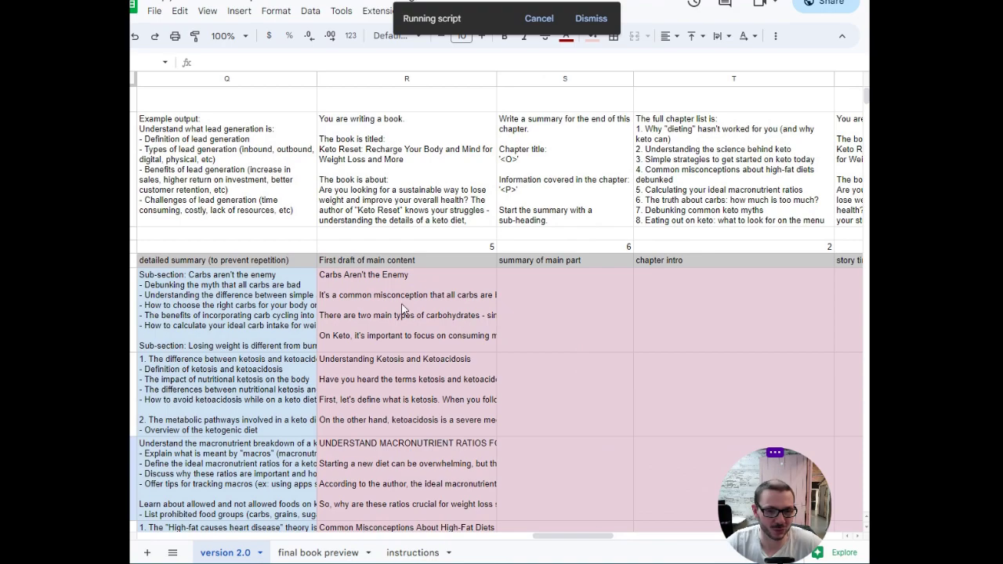
pyautogui.doubleClick(394, 294)
pyautogui.scroll(-10, 529, 326)
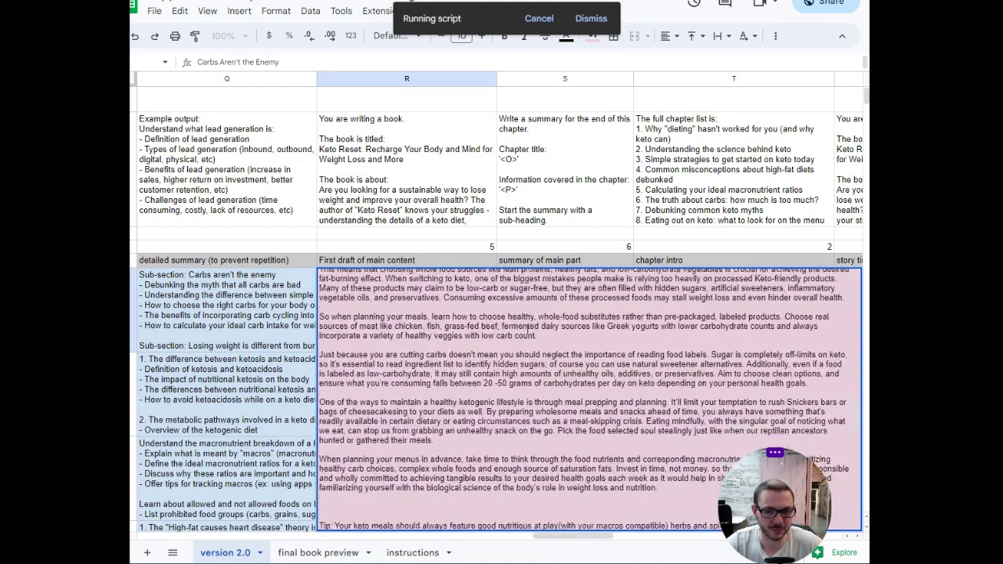
pyautogui.scroll(-6, 528, 328)
pyautogui.scroll(7, 521, 337)
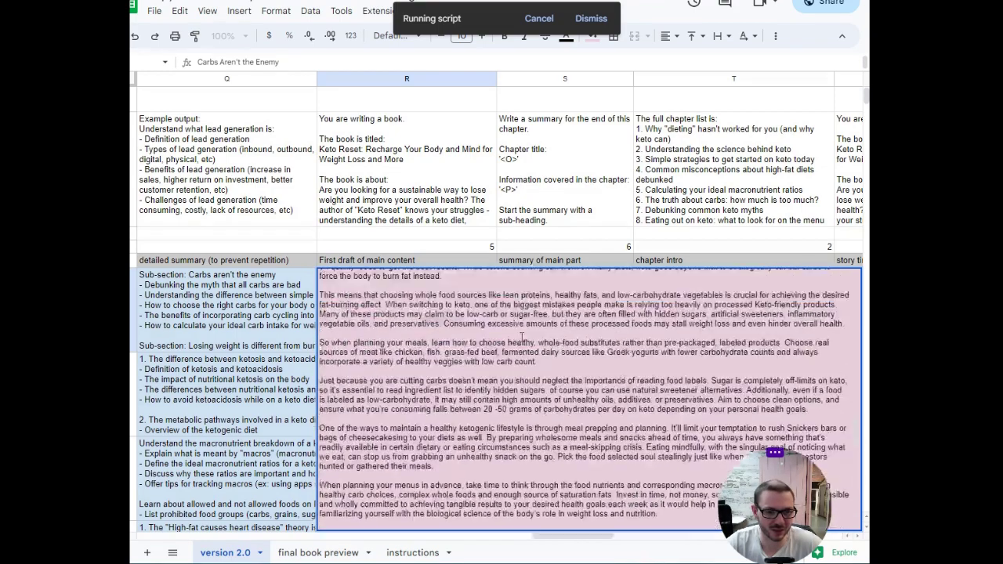
pyautogui.scroll(10, 521, 337)
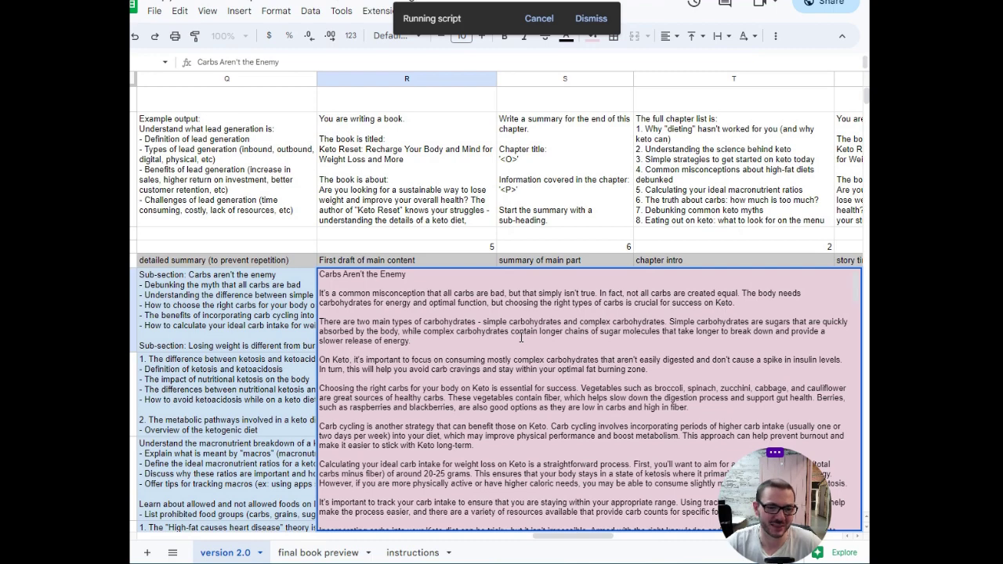
# Inspect the book-writing prompt cell, then scroll back to column A's script restarting status.
pyautogui.click(456, 203)
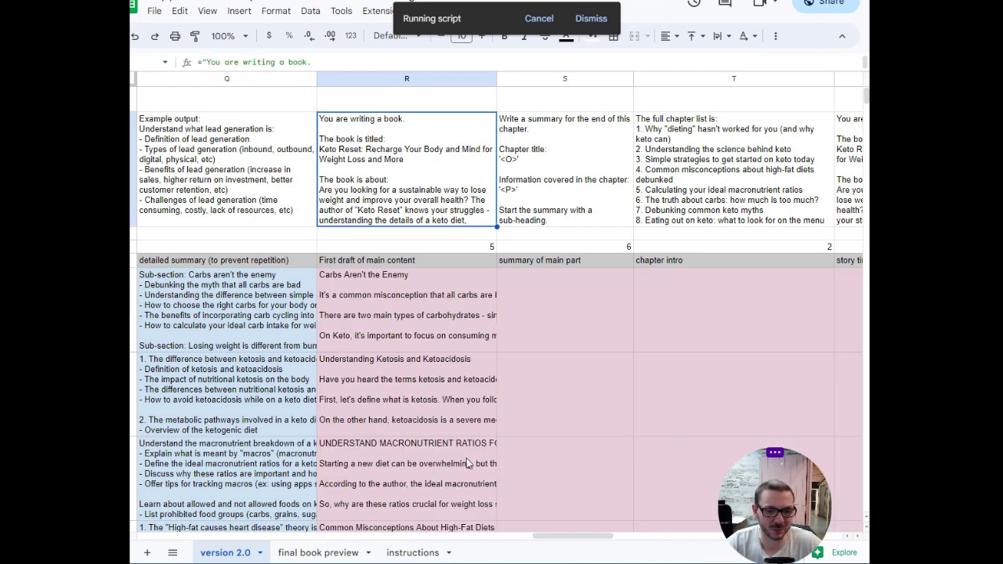
pyautogui.scroll(-5, 467, 462)
pyautogui.scroll(-5, 467, 462)
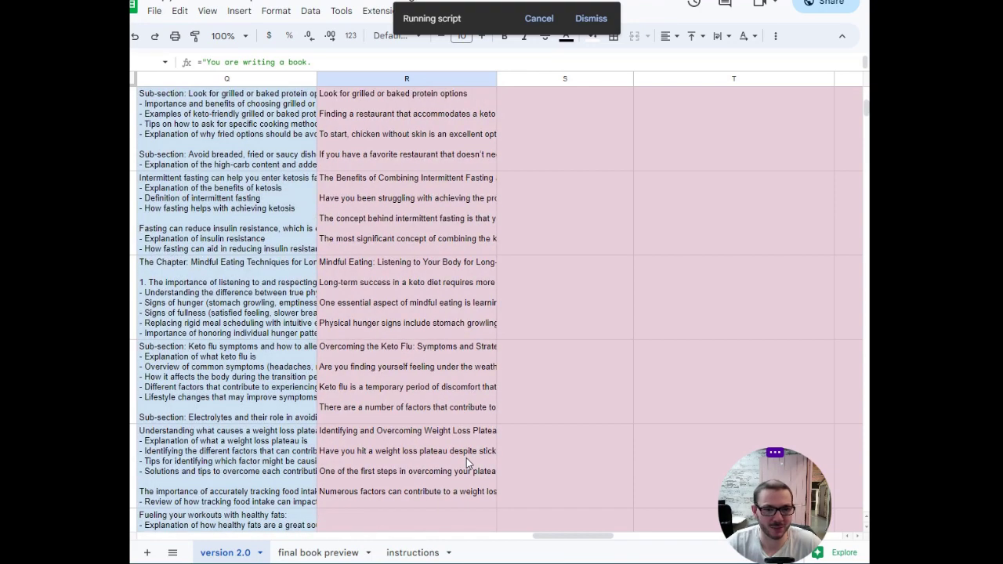
pyautogui.scroll(10, 466, 457)
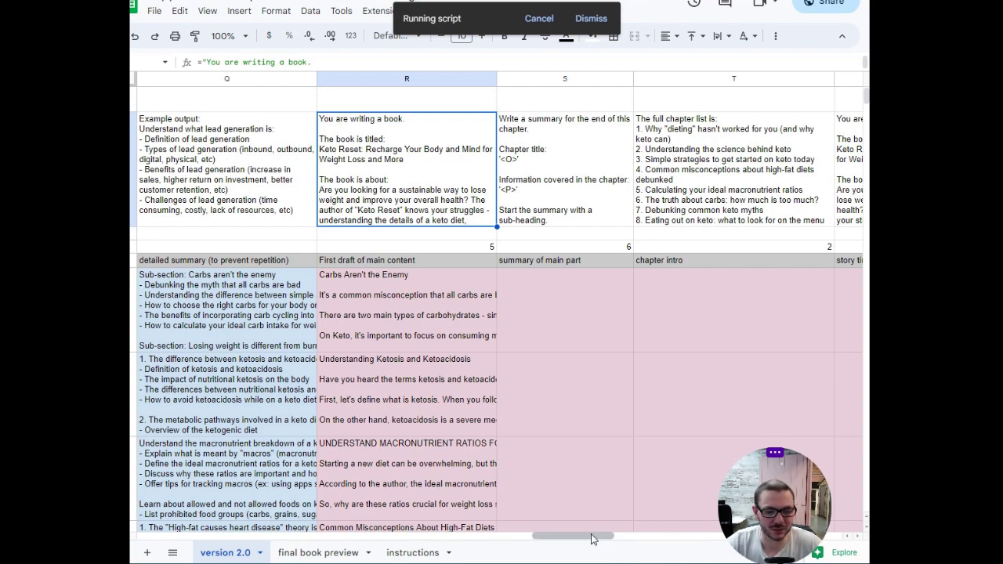
pyautogui.moveTo(592, 537); pyautogui.dragTo(167, 543)
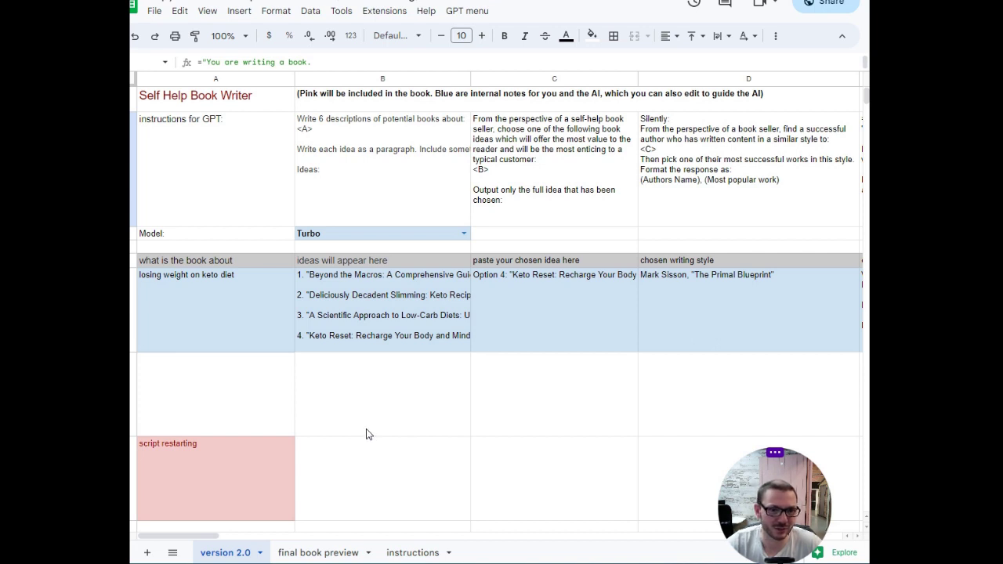
# Check the script restarting status, then scan first drafts through 'Fueling Your Workouts with Healthy Fats'.
pyautogui.click(207, 471)
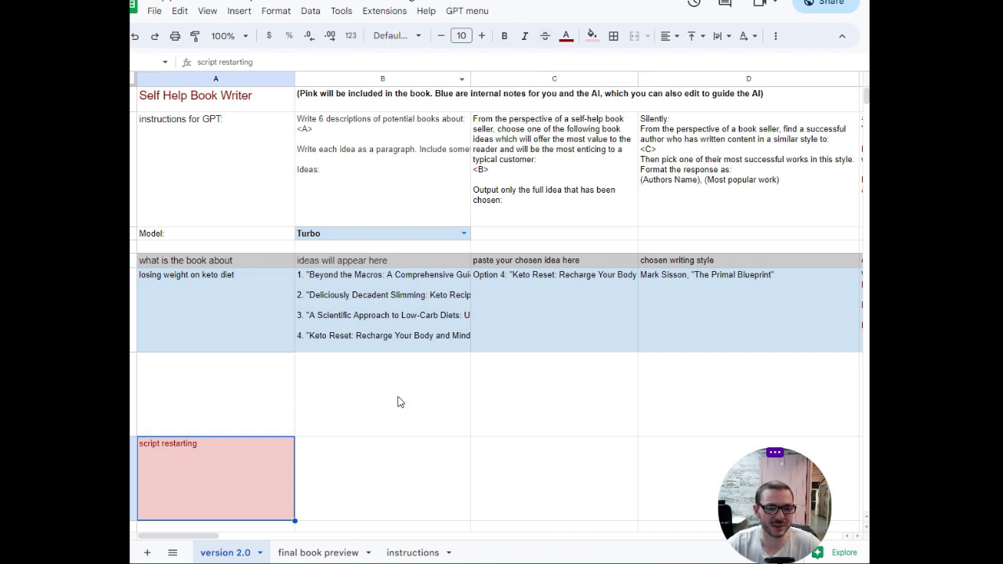
pyautogui.moveTo(176, 537); pyautogui.dragTo(551, 531)
pyautogui.scroll(-15, 670, 384)
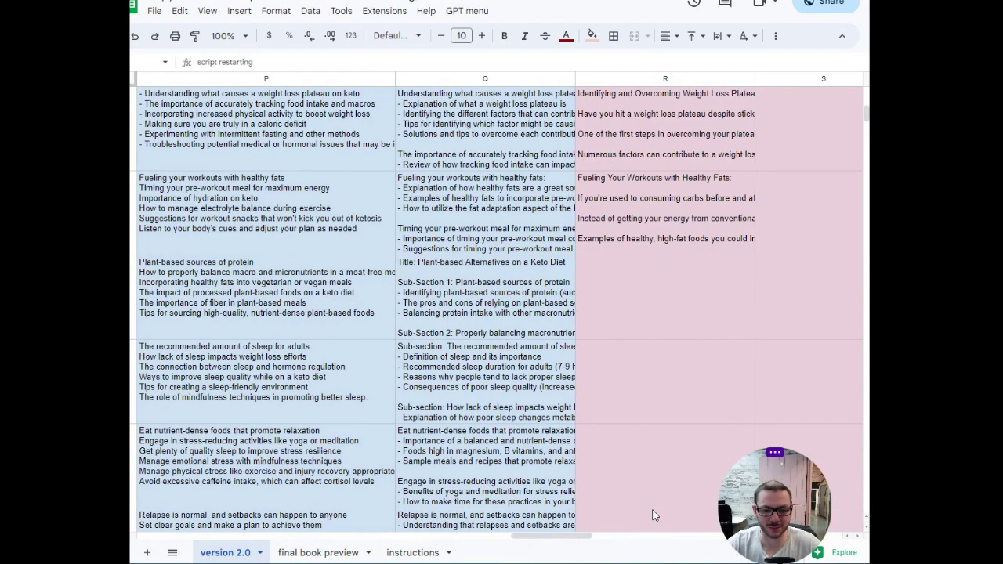
pyautogui.moveTo(573, 539); pyautogui.dragTo(593, 538)
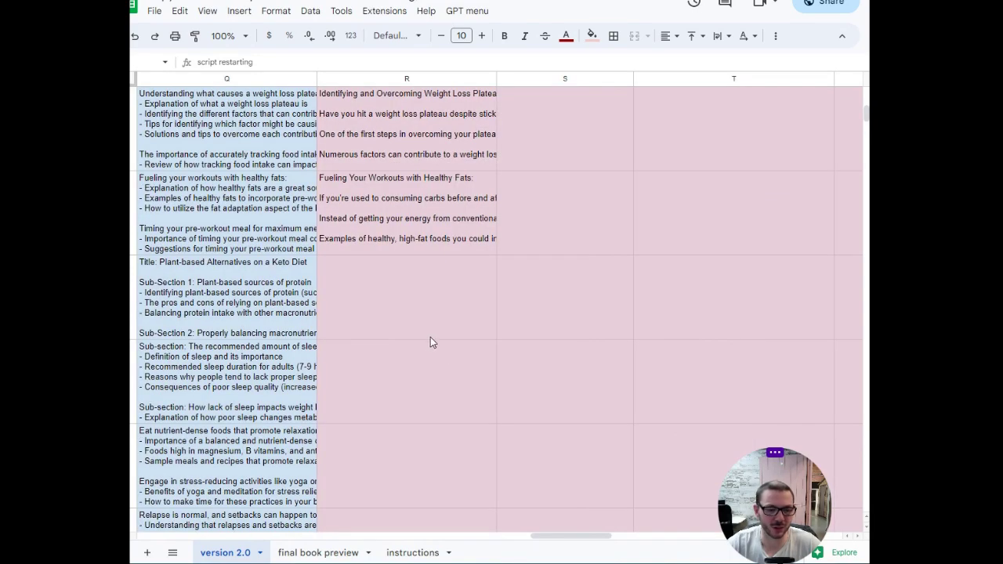
pyautogui.scroll(6, 432, 341)
pyautogui.scroll(15, 429, 345)
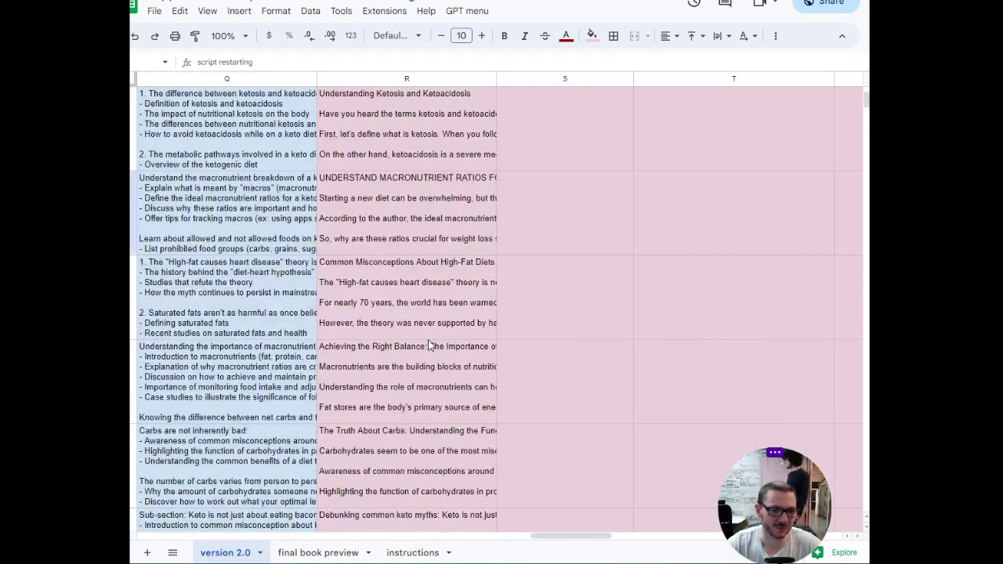
pyautogui.scroll(1, 429, 346)
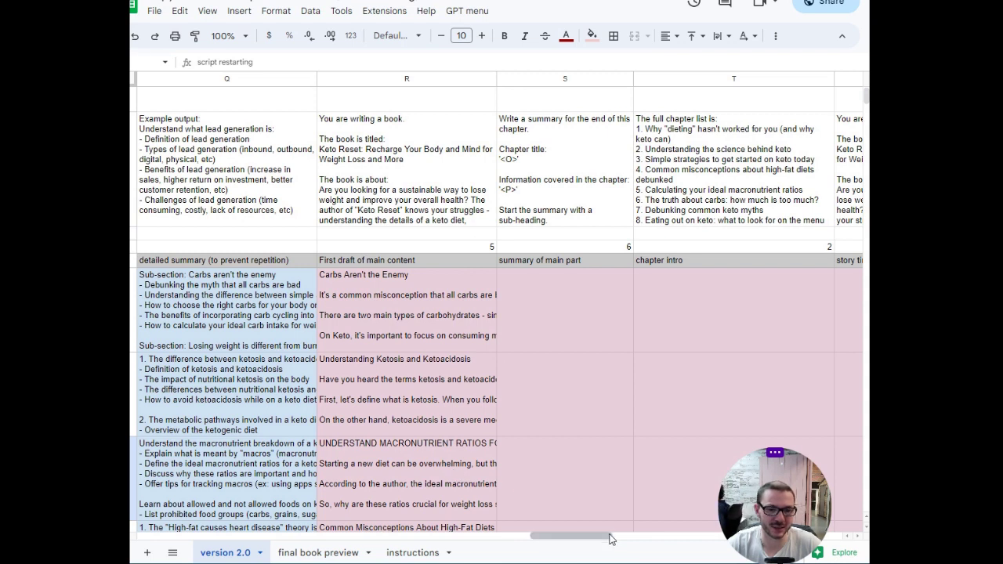
pyautogui.click(468, 11)
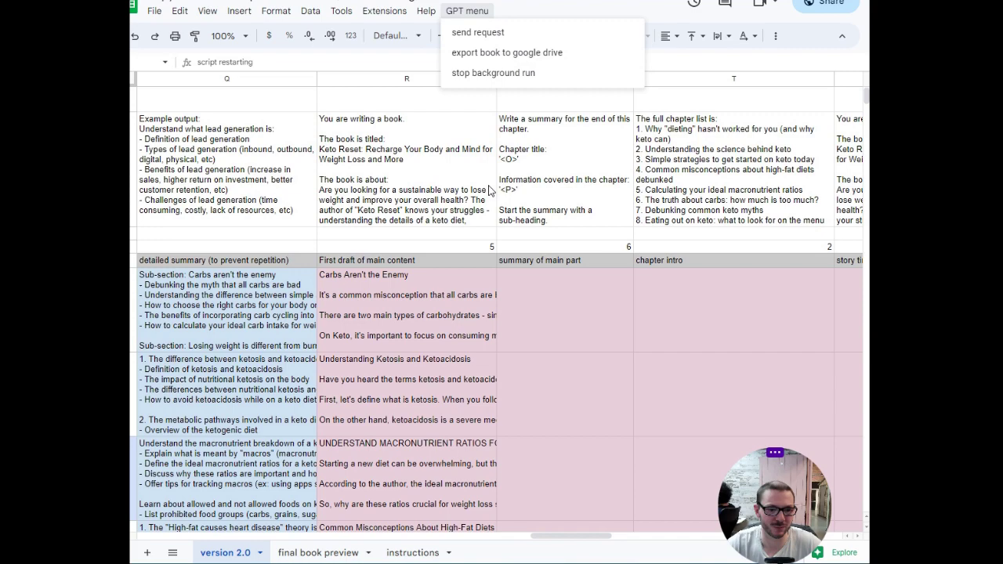
pyautogui.scroll(-15, 452, 338)
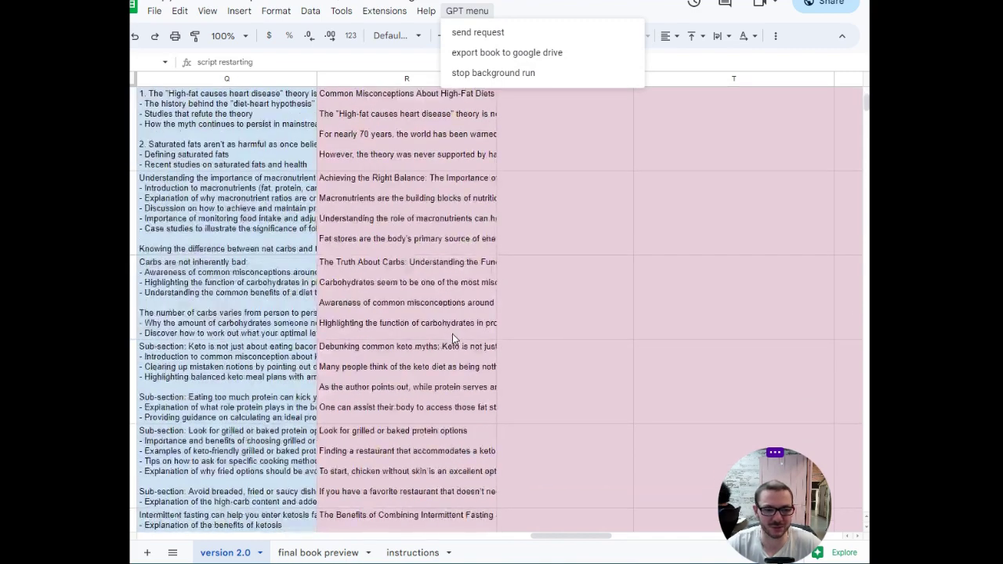
pyautogui.click(414, 300)
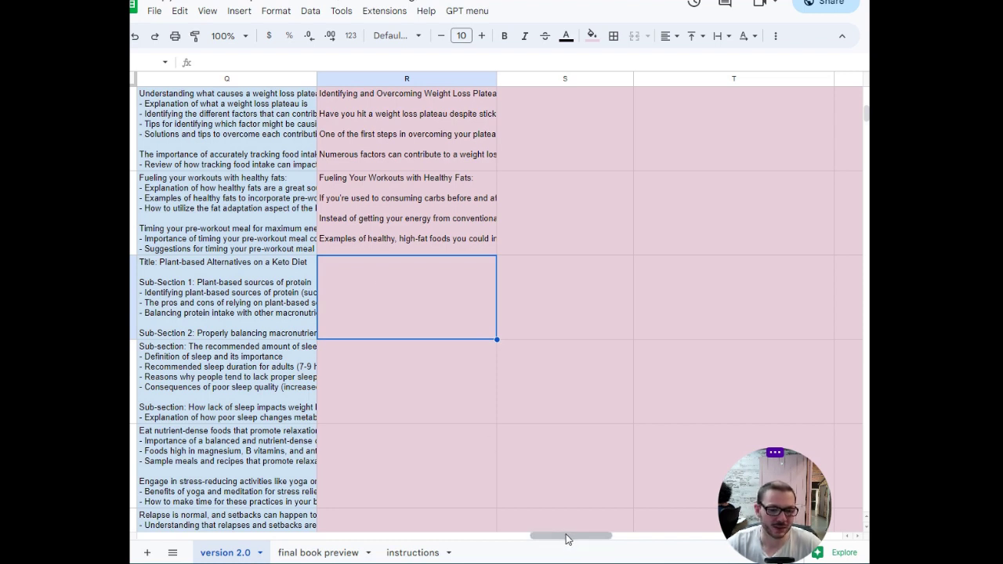
pyautogui.moveTo(569, 539); pyautogui.dragTo(168, 539)
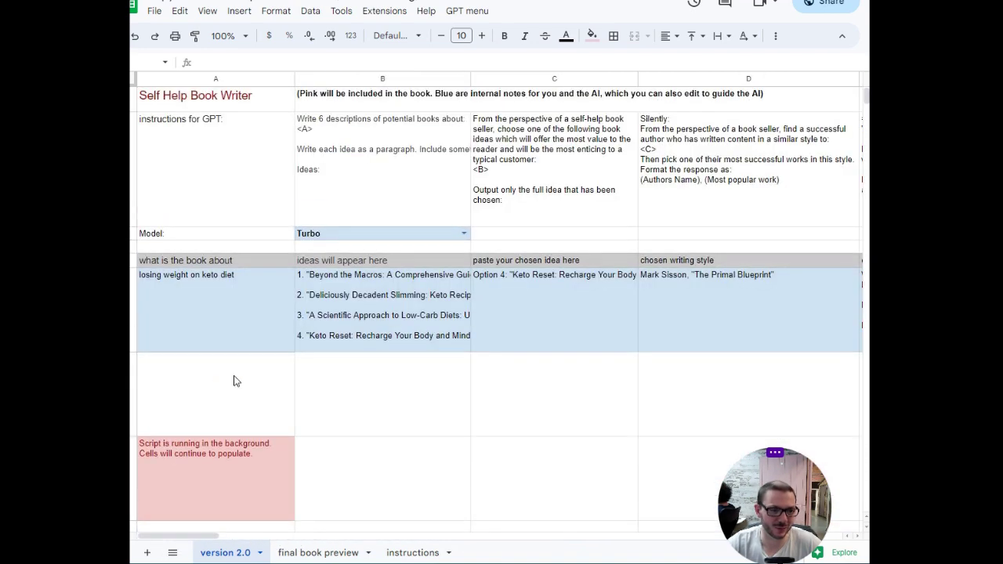
pyautogui.click(177, 465)
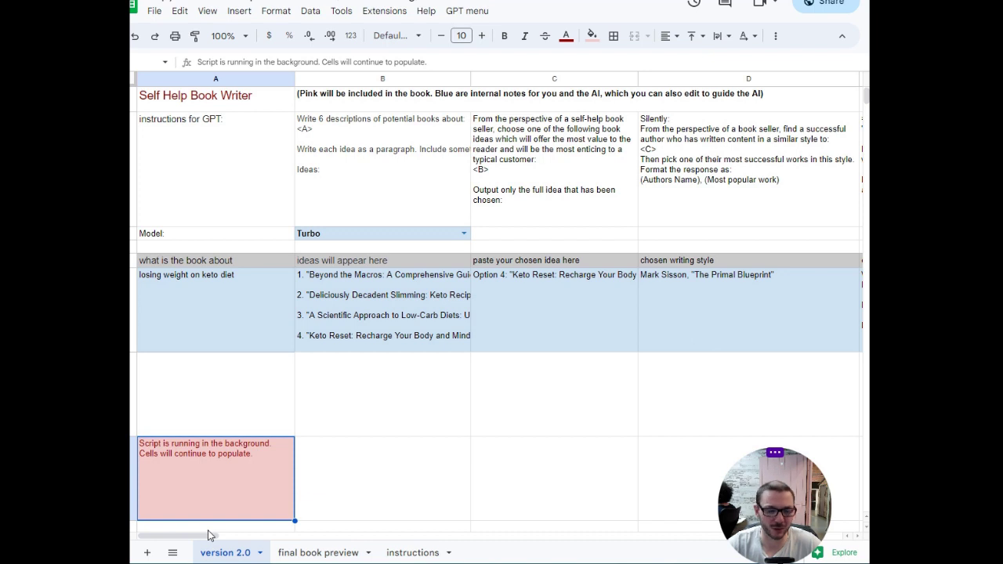
# Open the sheet's Apps Script project, dismiss the account notice, and expand the side menu.
pyautogui.click(384, 13)
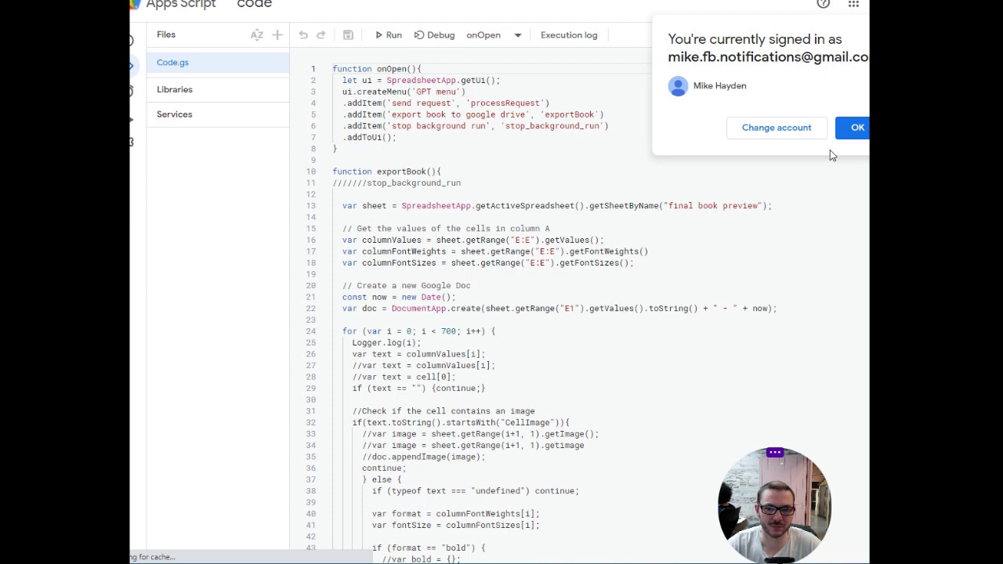
pyautogui.click(854, 130)
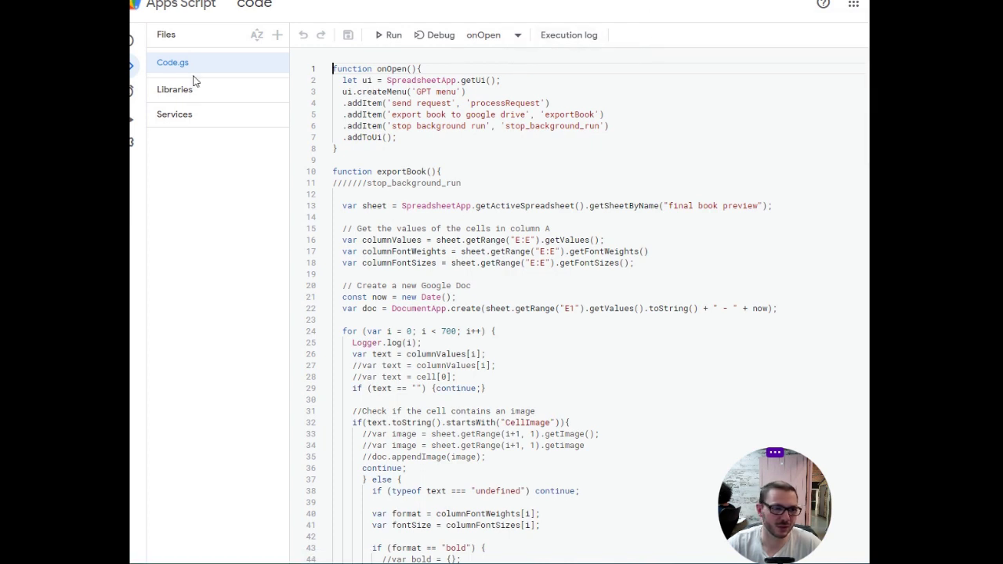
pyautogui.click(130, 91)
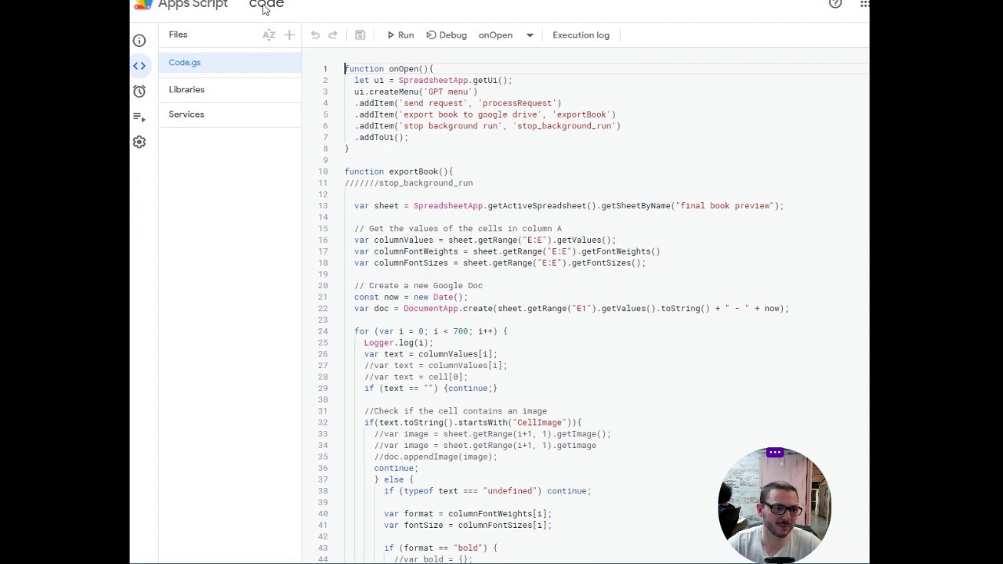
# Review the time-based processRequest trigger, then view executions showing a processRequest run still Running.
pyautogui.moveTo(139, 94)
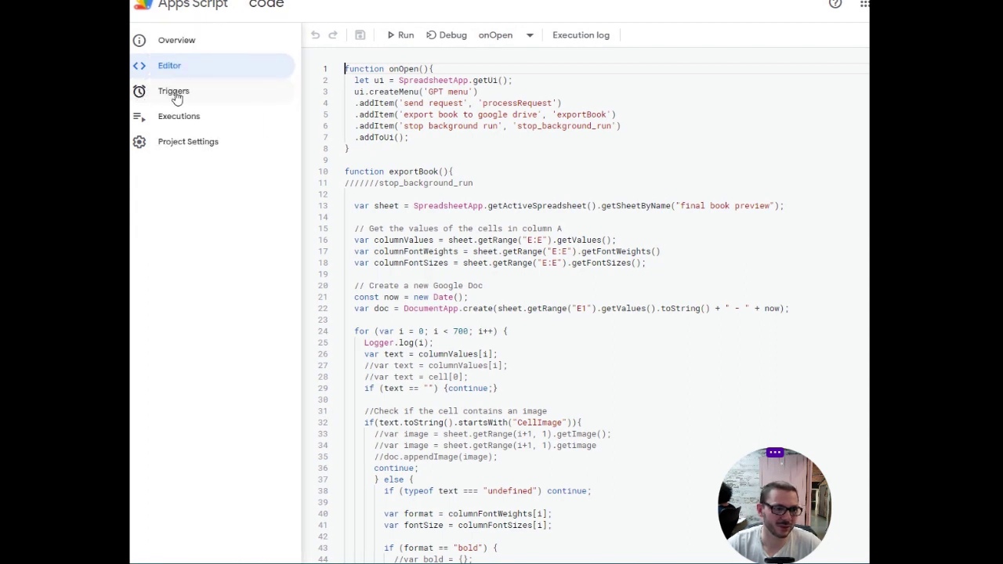
pyautogui.click(175, 92)
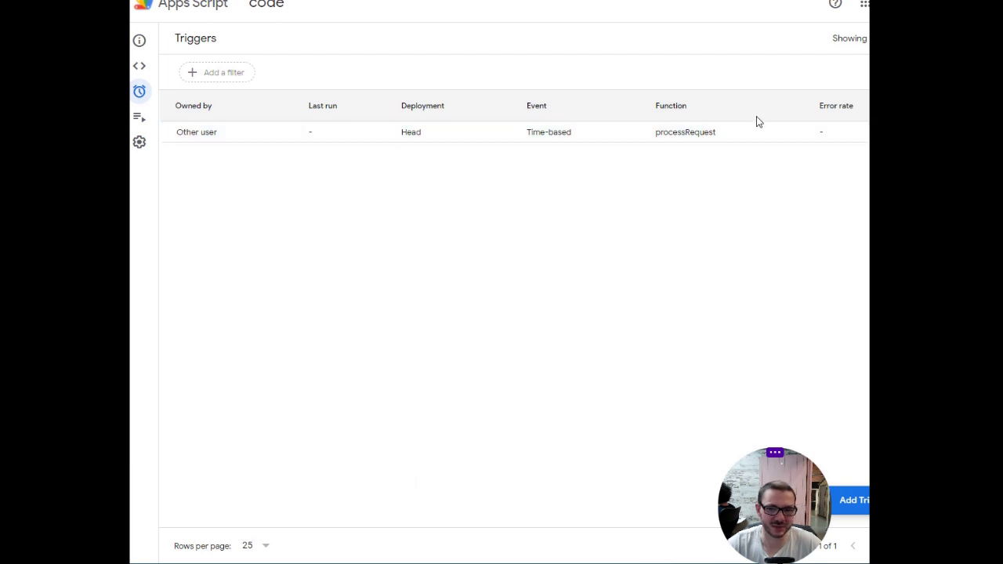
pyautogui.click(726, 135)
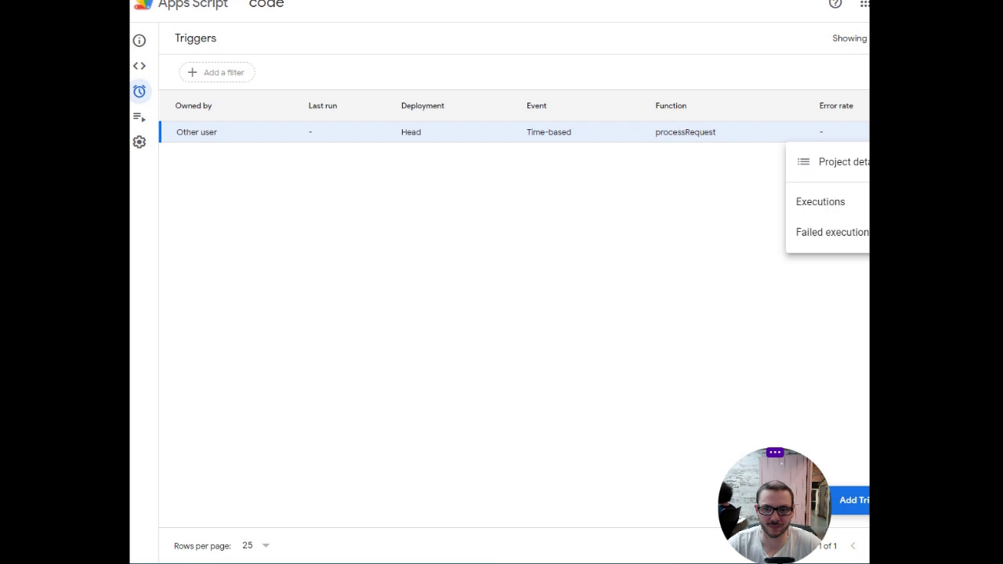
pyautogui.click(845, 163)
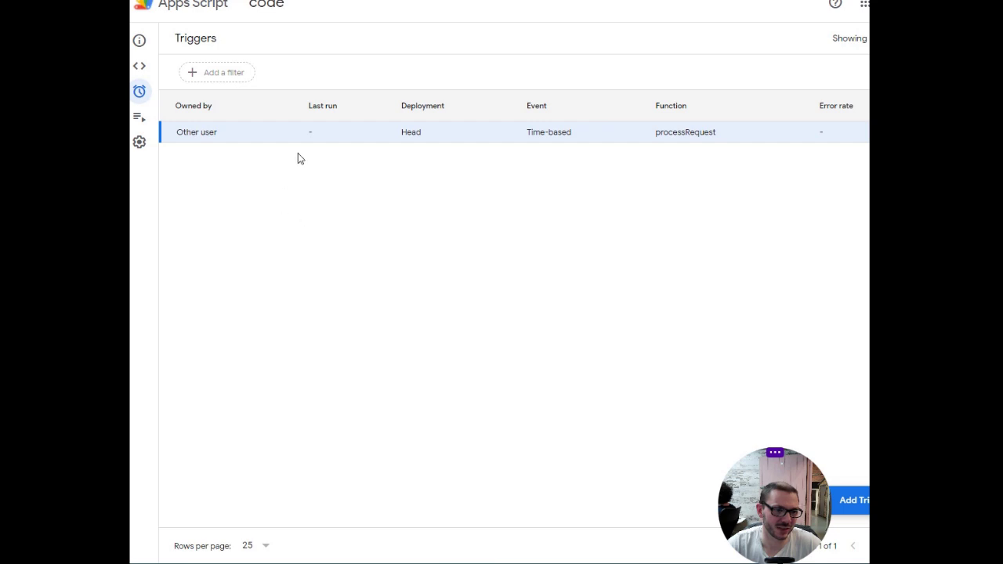
pyautogui.click(141, 123)
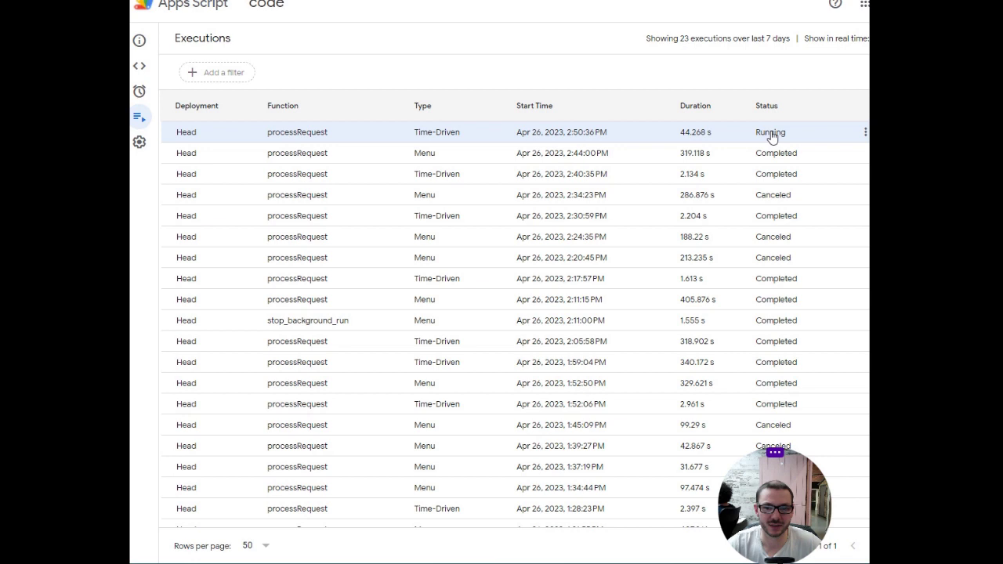
# Return from Apps Script to the book writer's version 2.0 sheet, still running in background.
pyautogui.click(153, 96)
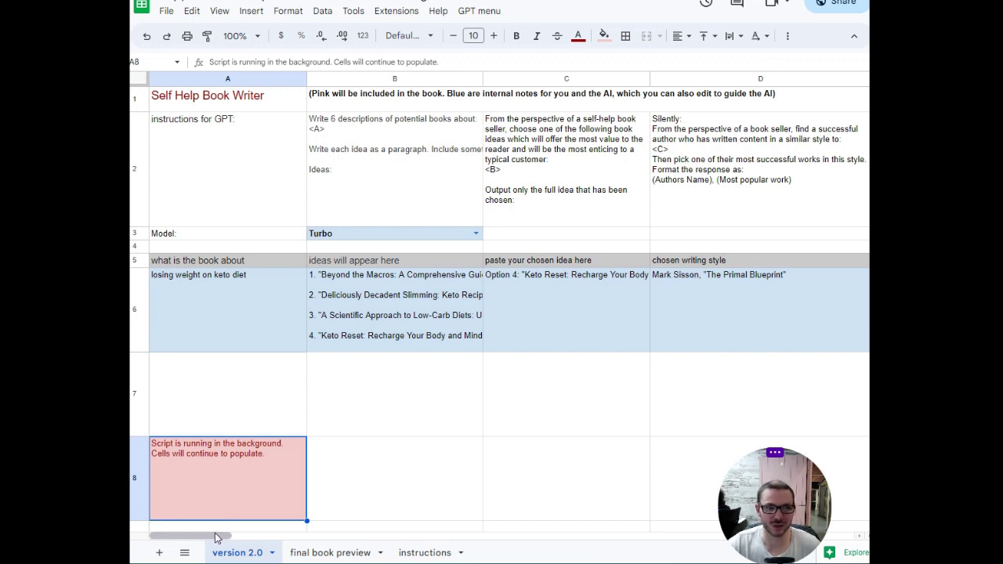
pyautogui.moveTo(212, 537); pyautogui.dragTo(528, 511)
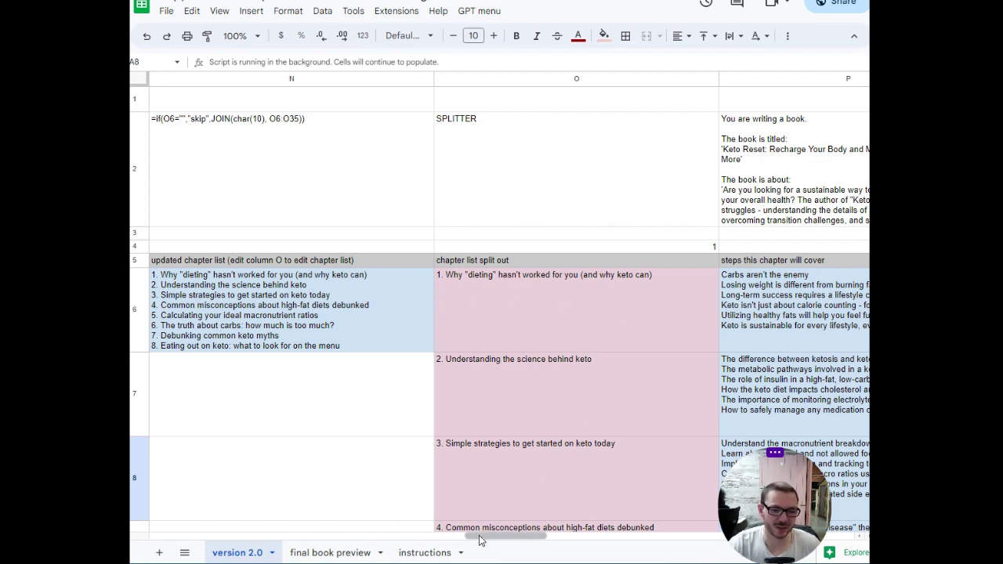
pyautogui.moveTo(480, 539); pyautogui.dragTo(552, 533)
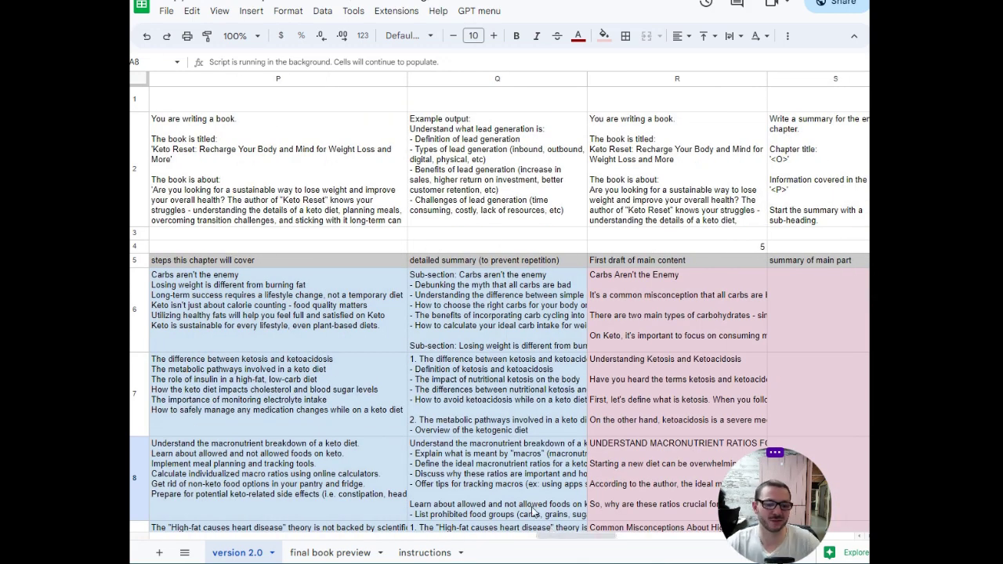
pyautogui.moveTo(572, 540); pyautogui.dragTo(495, 538)
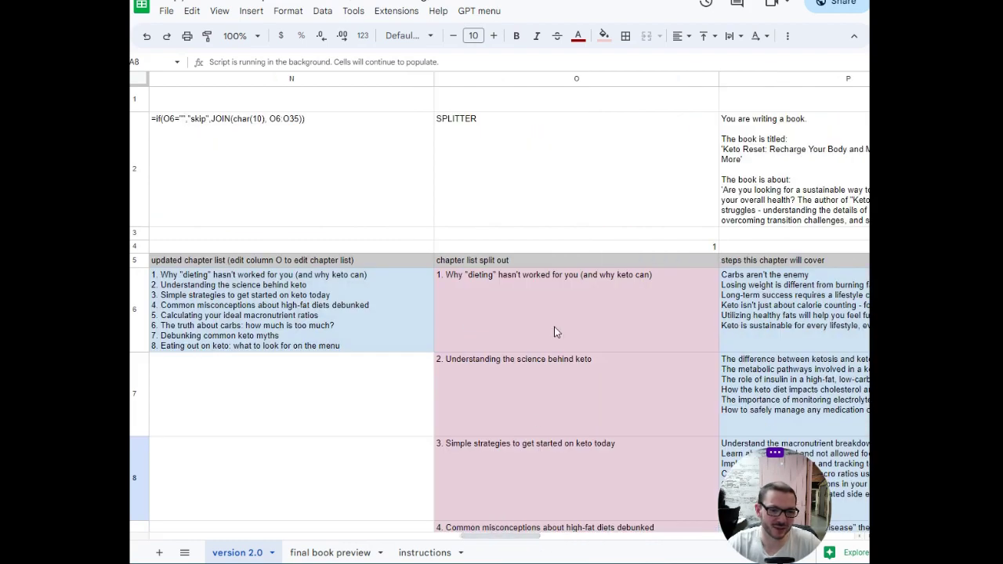
pyautogui.scroll(-5, 577, 463)
pyautogui.scroll(5, 577, 466)
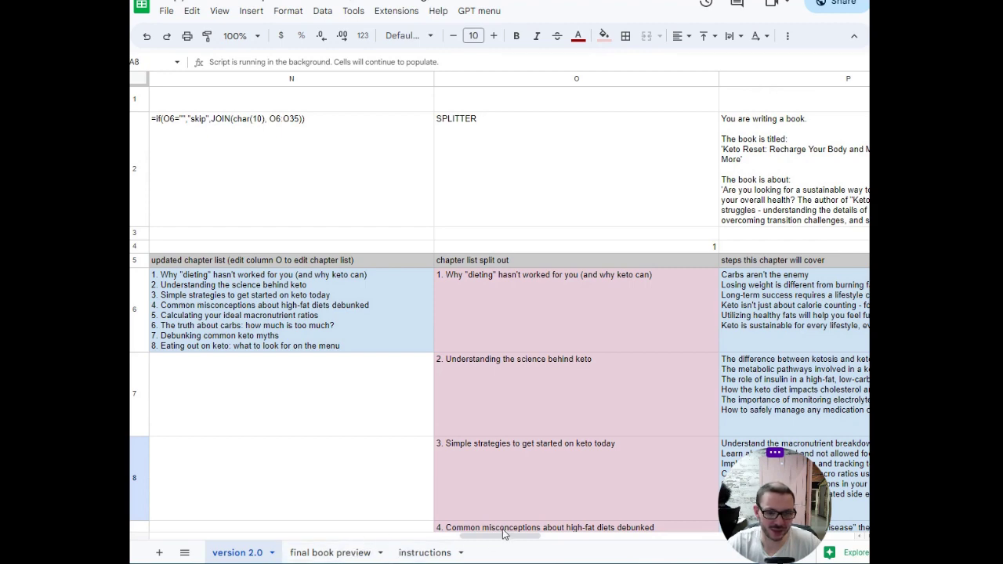
pyautogui.moveTo(506, 537); pyautogui.dragTo(573, 541)
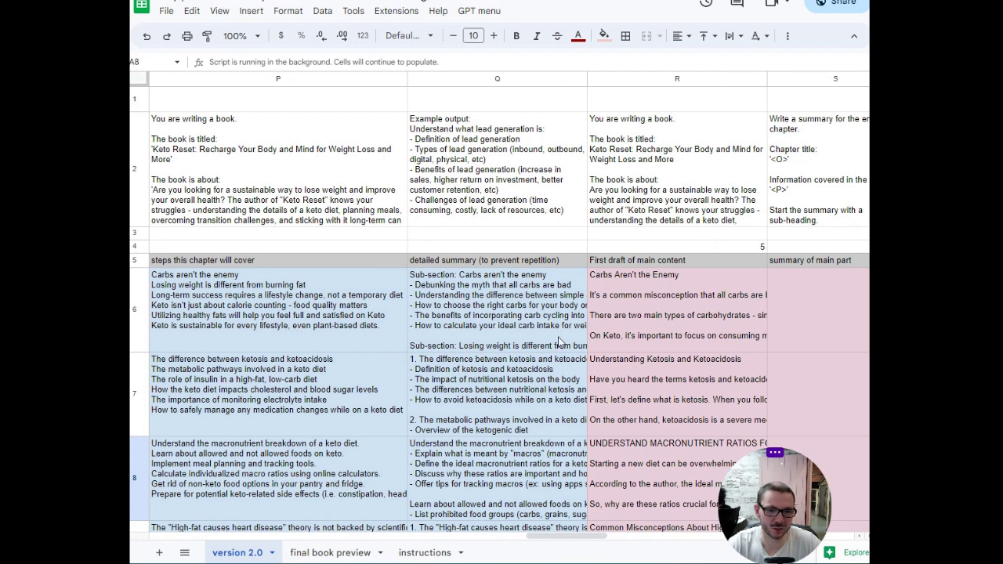
pyautogui.click(238, 301)
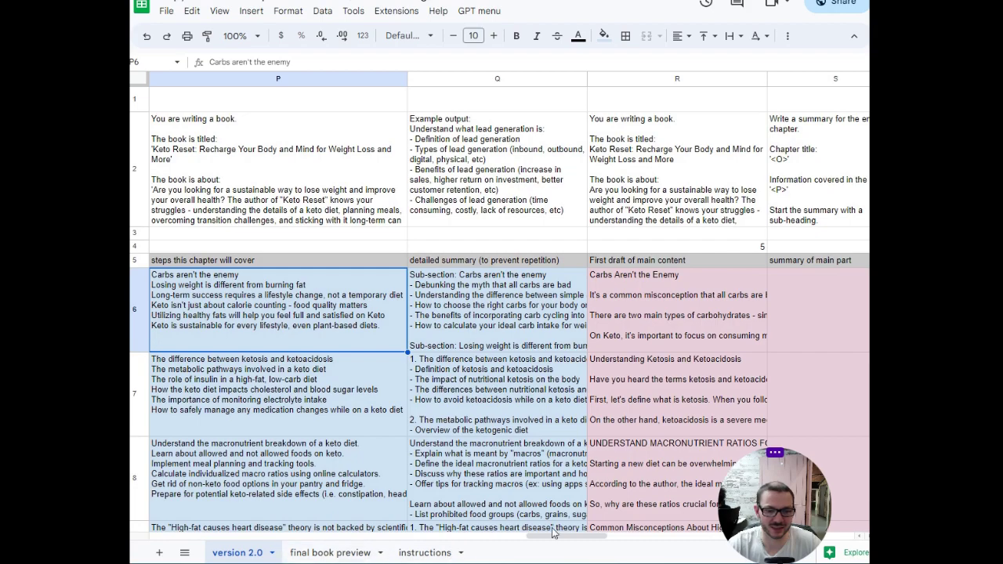
pyautogui.moveTo(554, 535); pyautogui.dragTo(578, 542)
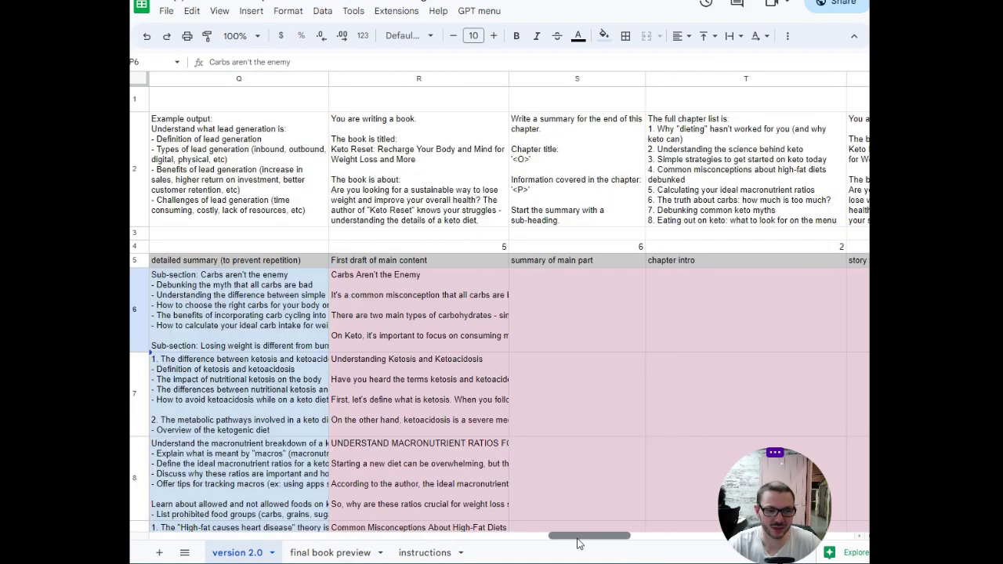
pyautogui.scroll(-15, 406, 345)
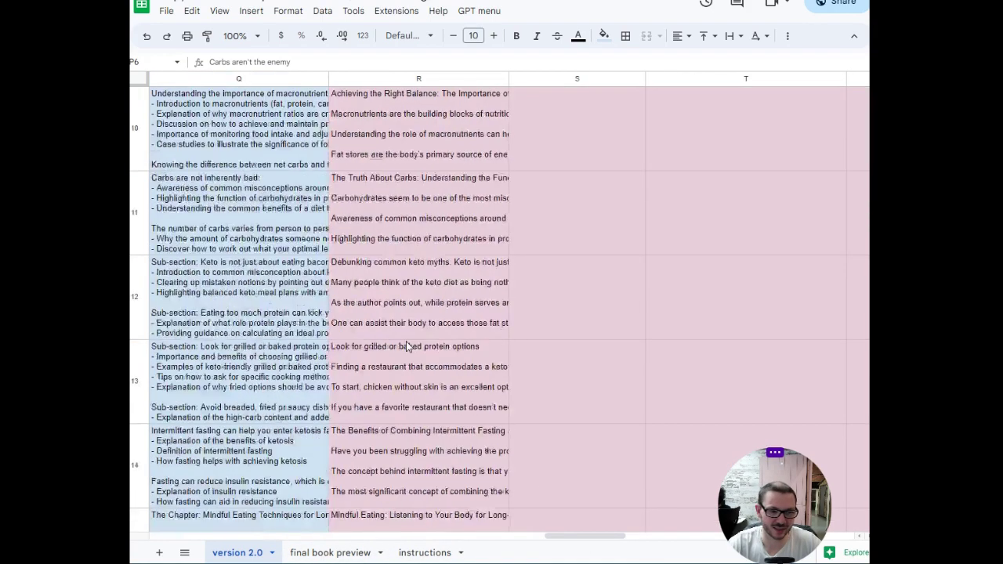
pyautogui.scroll(15, 406, 345)
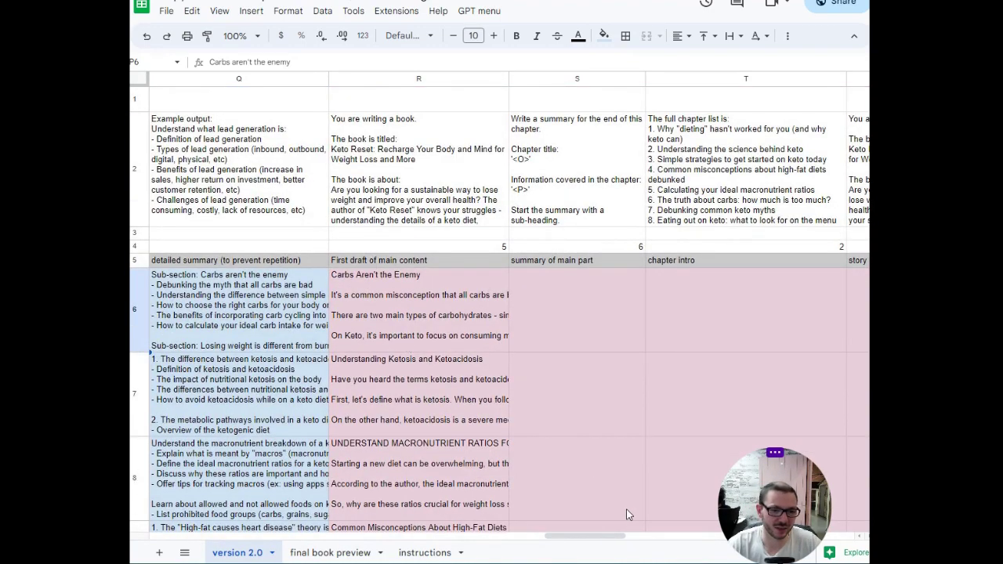
pyautogui.moveTo(616, 537); pyautogui.dragTo(203, 528)
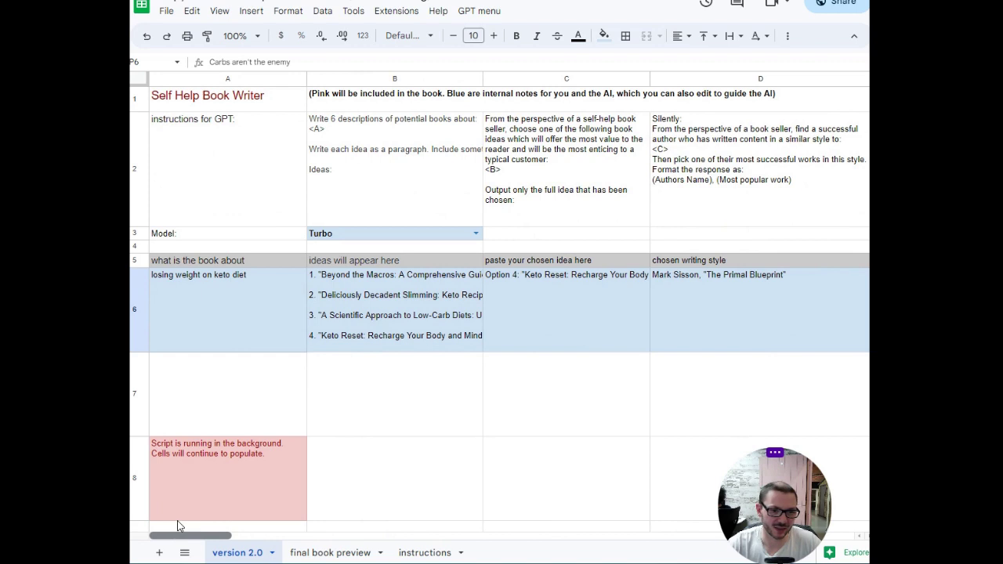